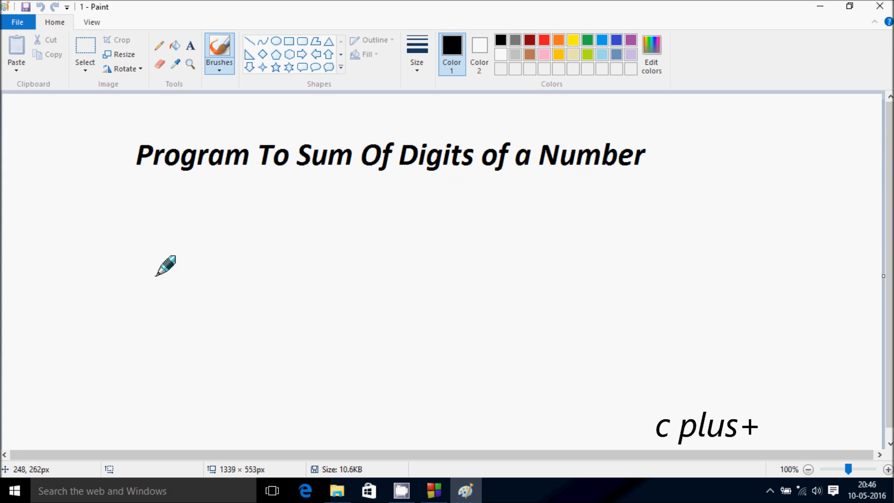
Freehand-write '325 = 3 + 2 + 5' in black beneath the title, then start '10' below it.
mouse_move(190, 215)
mouse_down()
mouse_move(207, 230)
mouse_move(246, 231)
mouse_move(287, 215)
mouse_up()
drag(277, 227, 352, 223)
mouse_move(342, 215)
mouse_down()
mouse_move(393, 226)
mouse_move(407, 204)
mouse_up()
click(314, 240)
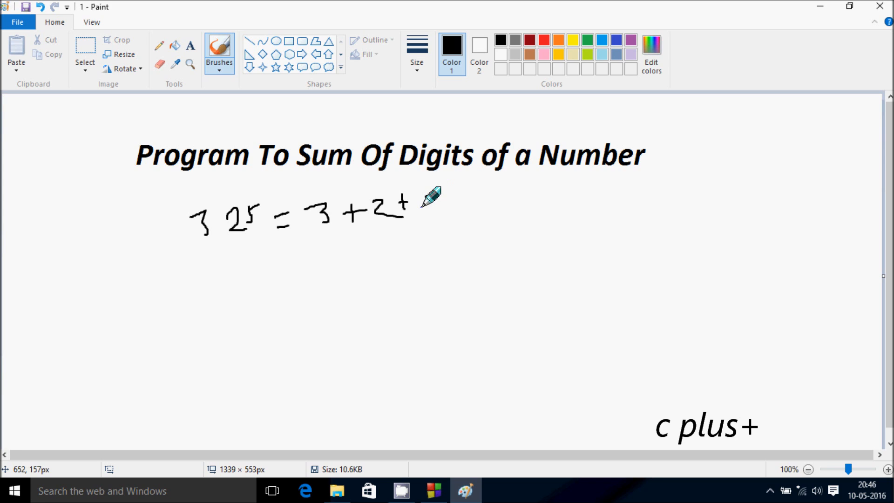
drag(442, 196, 428, 214)
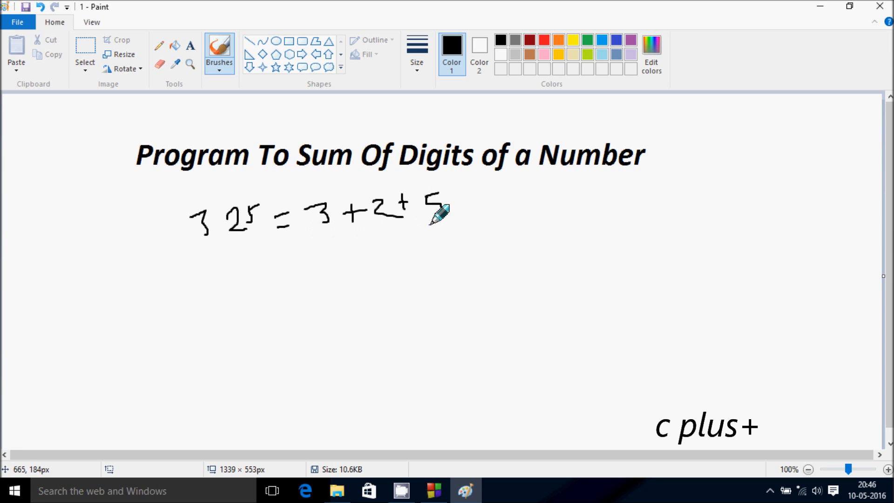
mouse_move(293, 260)
mouse_down()
mouse_move(318, 272)
mouse_move(342, 247)
mouse_up()
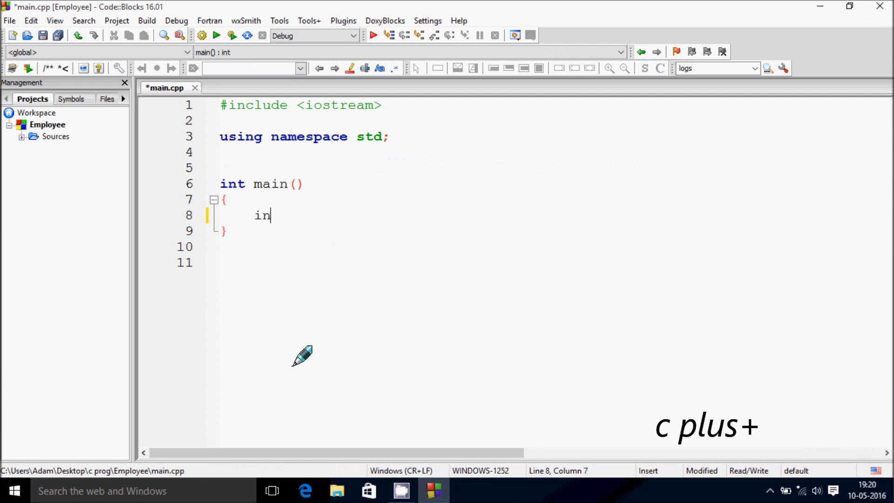
text(t n,mul)
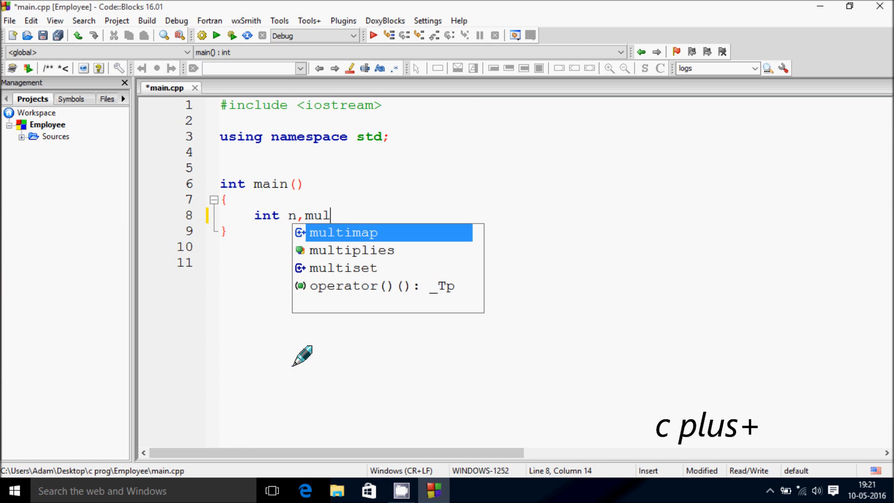
Declare int n,sum=0;, print "Enter the Number" and read n with cin.
key(BackSpace)
key(BackSpace)
text(sum=0;)
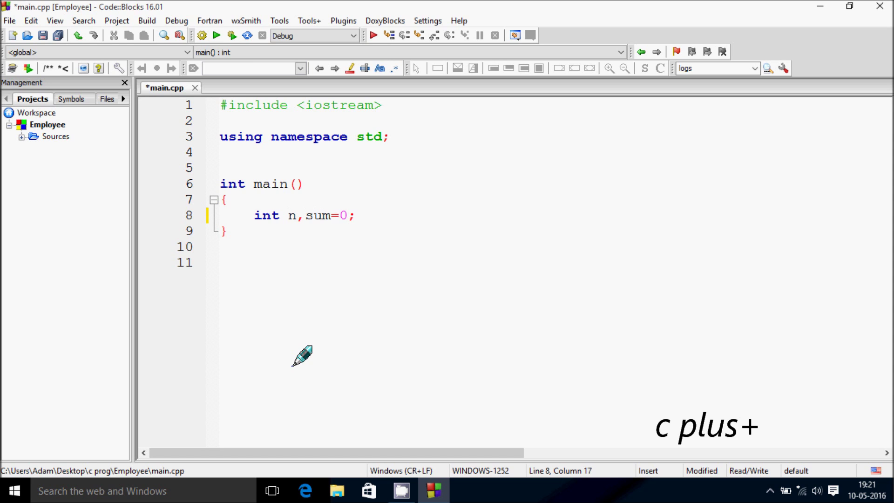
text(=0;)
key(Return)
text(out<<"Enter the Number";)
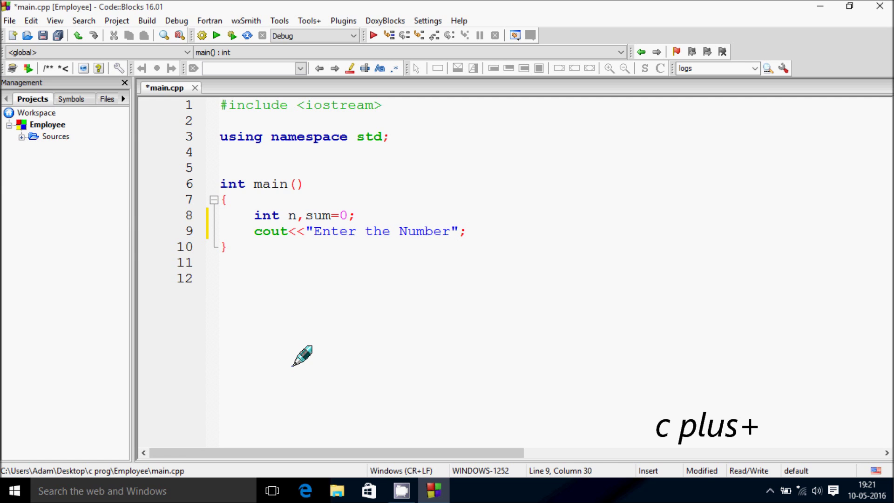
key(Return)
text(c)
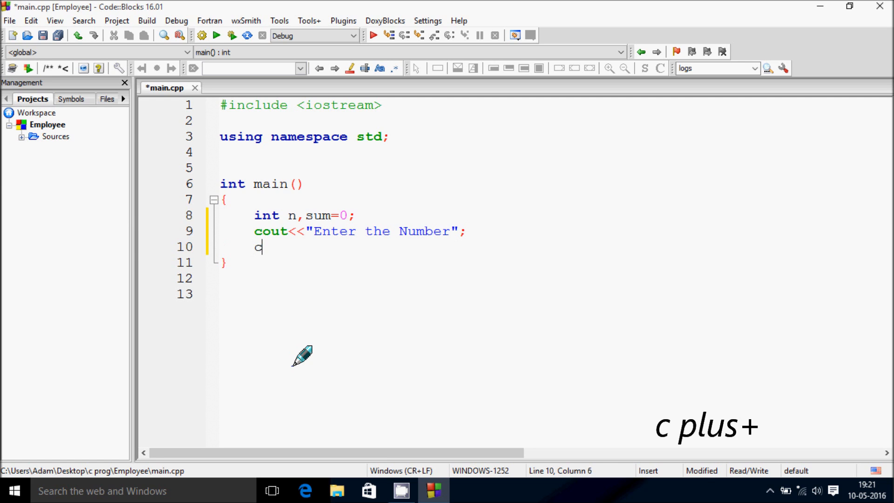
text(in>>n;)
key(Return)
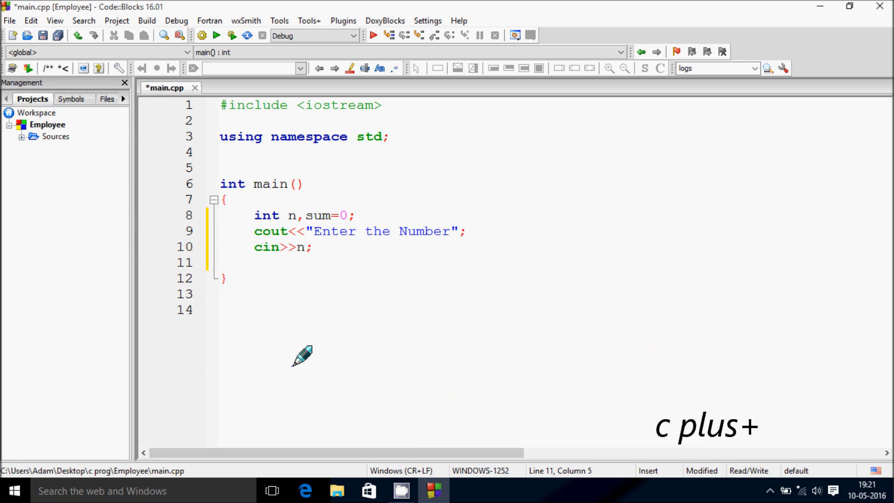
text(while(n!)
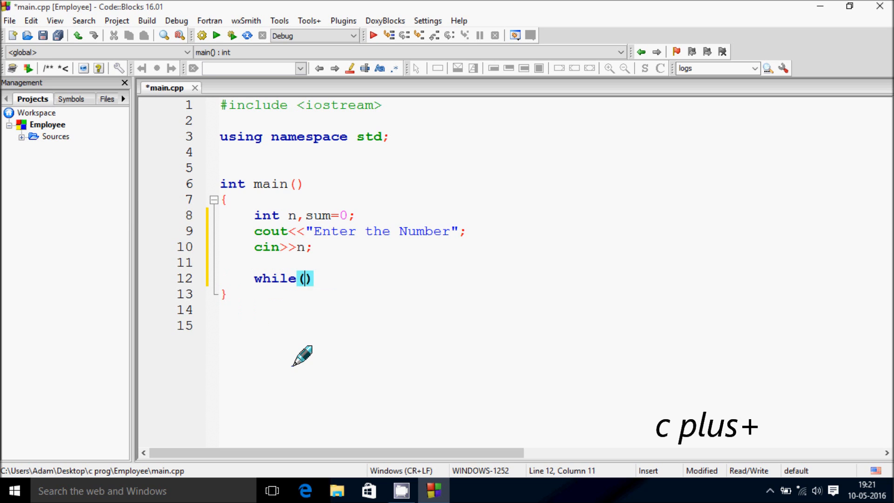
text(=0)
Add while(n!=0){ sum=sum+(n%10); } with room inside its braces.
key(Return)
text({)
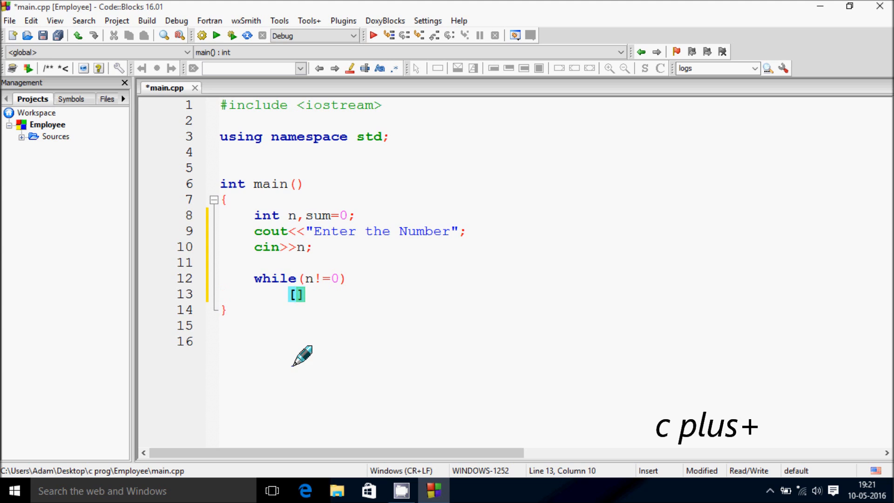
text({)
key(Return)
text(su)
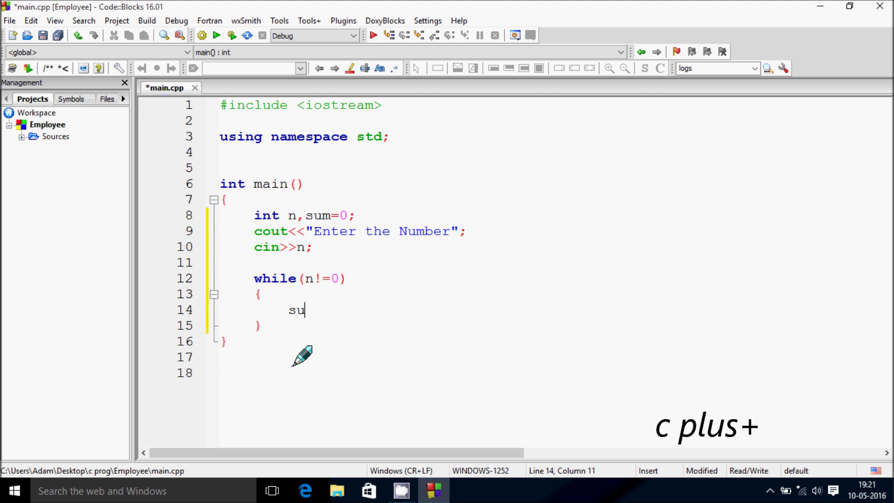
text(m=su)
text(m+()
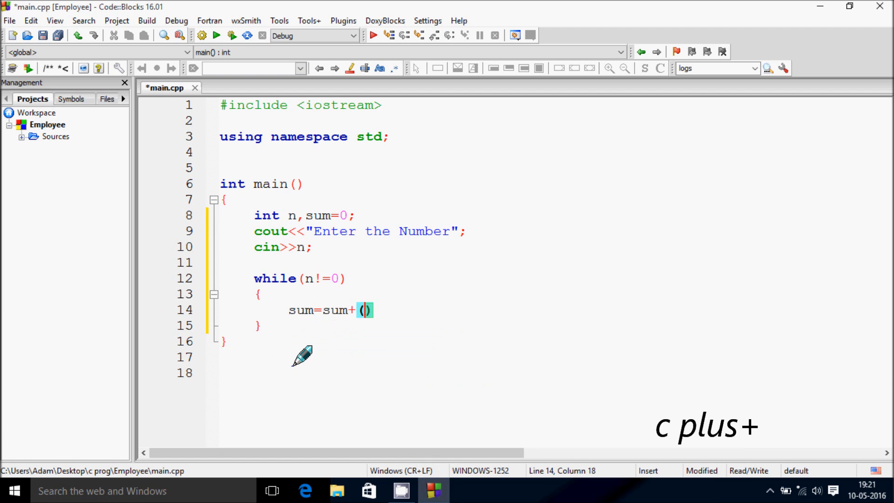
text(n)
text(%10)
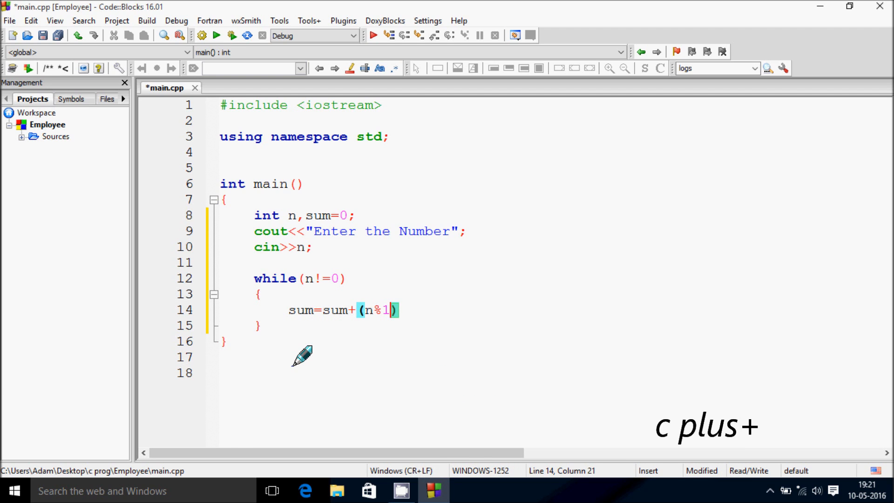
text();)
Add n=n/10; in the loop and cout<<"Sum of digits"<<sum; after it, then build and run with F9.
key(Return)
text(n=n/10;)
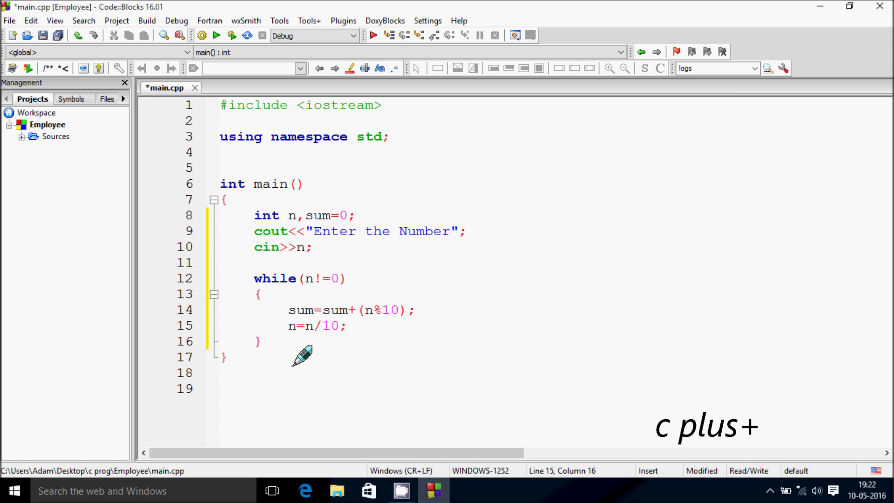
key(Down)
key(Return)
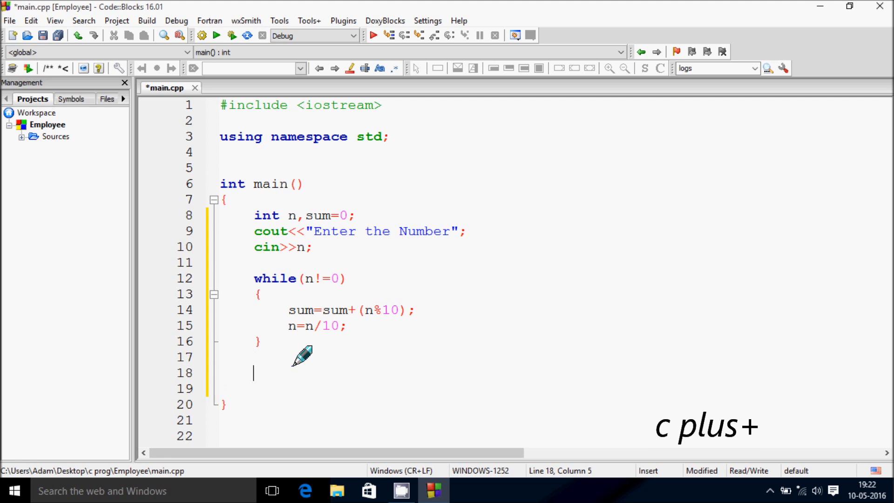
text(cout<<"Sum of digits"<<s)
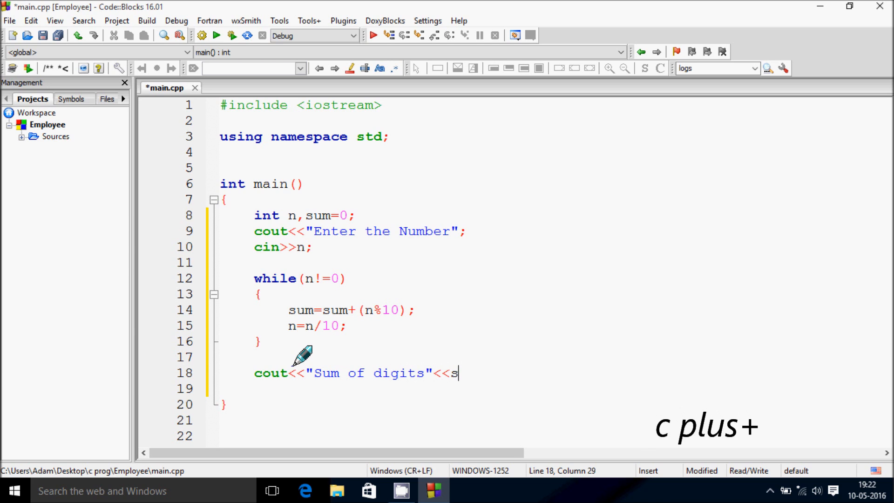
text(um;)
key(F9)
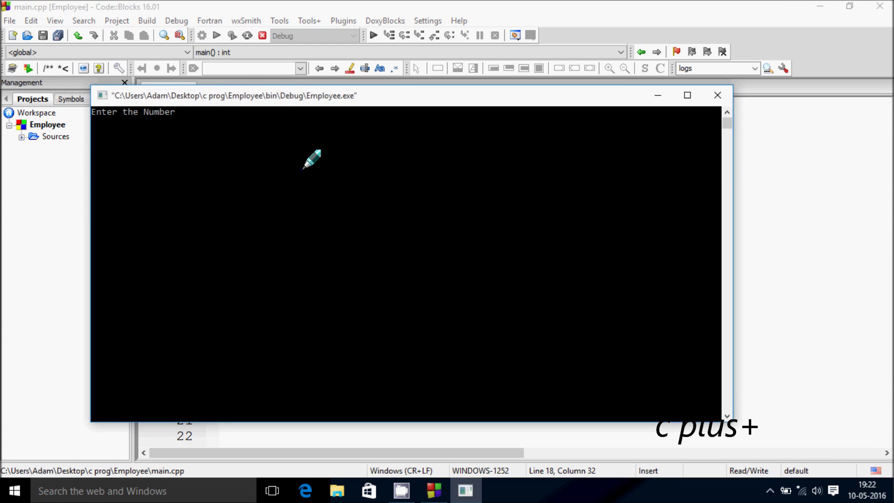
Enter 12 at the running program's prompt and close its console output.
click(304, 168)
text(12)
text(34)
key(Return)
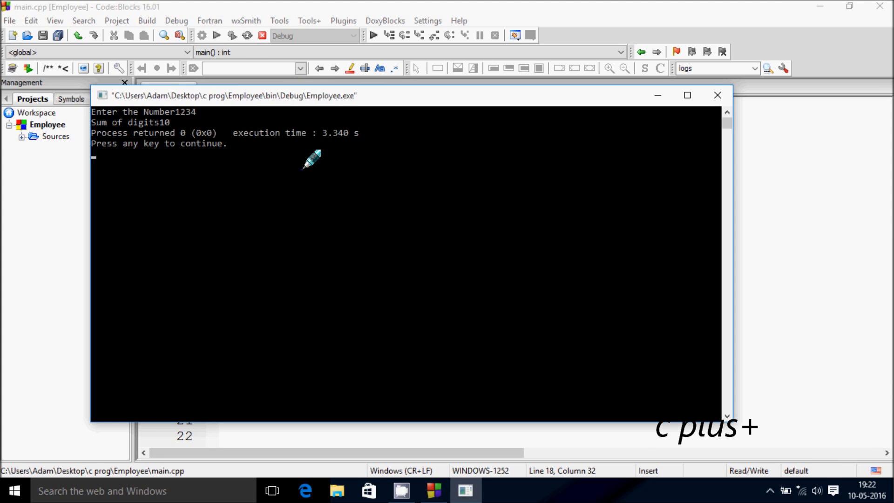
key(Return)
Append '=' to both output strings, rebuild, and run with 652 to get Sum of digits=13.
click(458, 231)
text(=";)
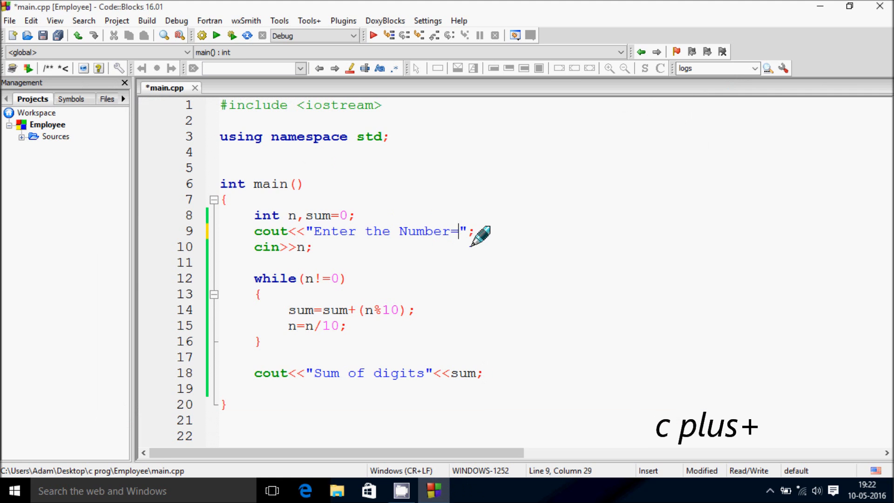
click(426, 373)
text(=)
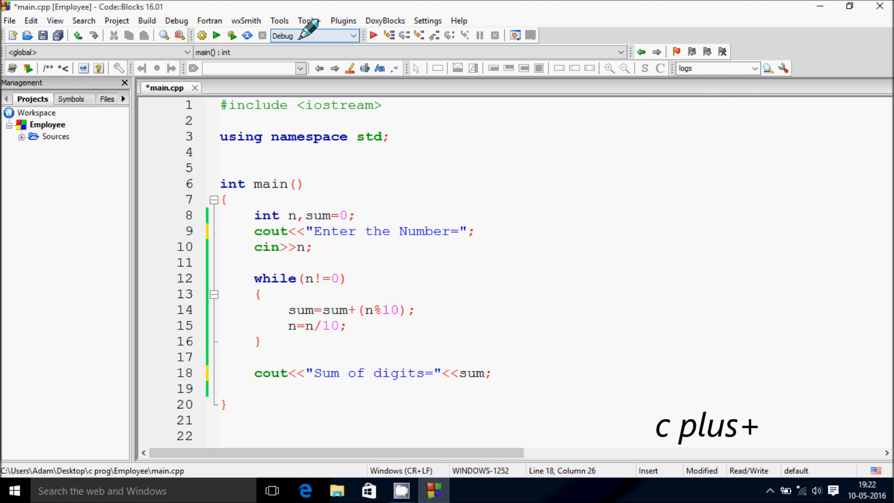
click(228, 38)
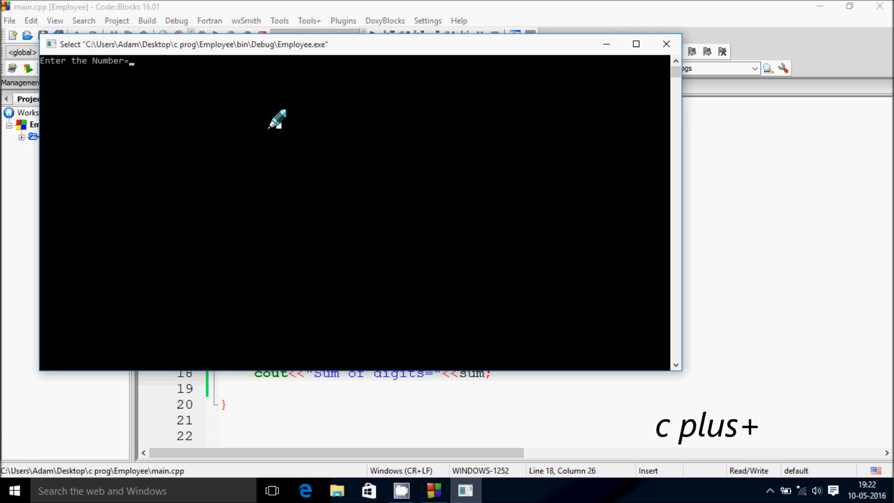
text(652)
key(Return)
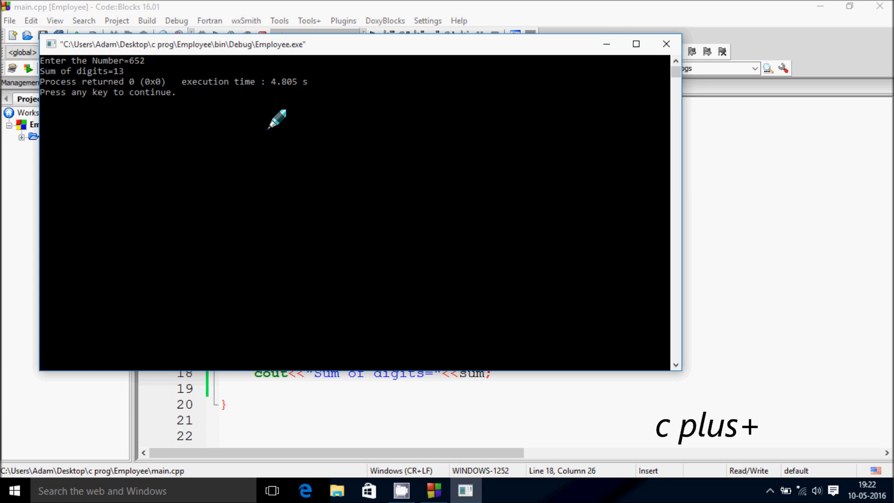
key(Return)
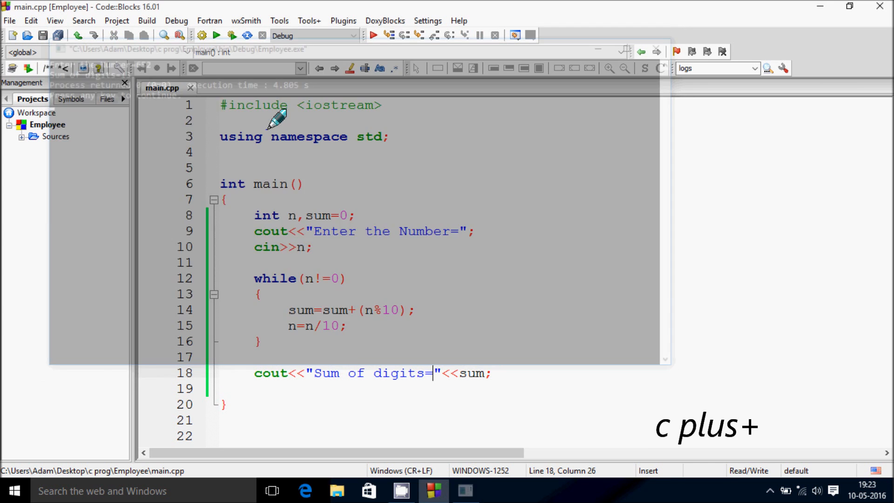
click(581, 388)
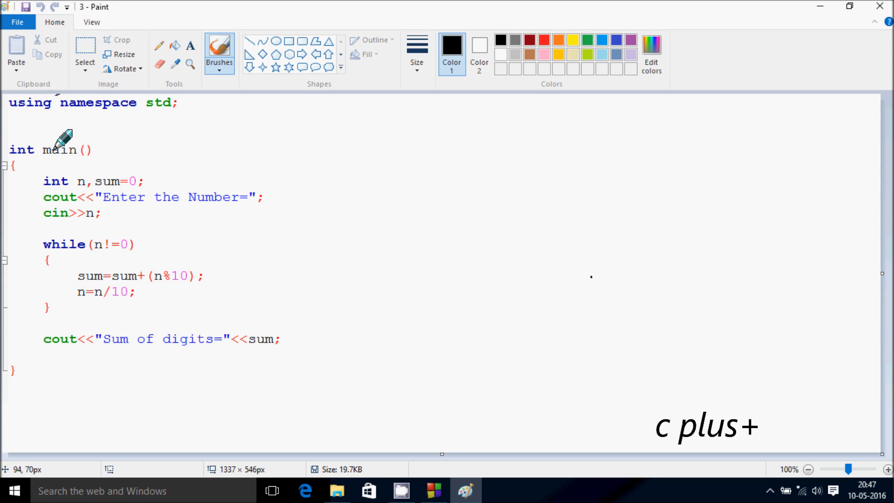
Draw an arc over int main(), bracket its opening brace, and write column headings n and sum.
drag(61, 140, 165, 139)
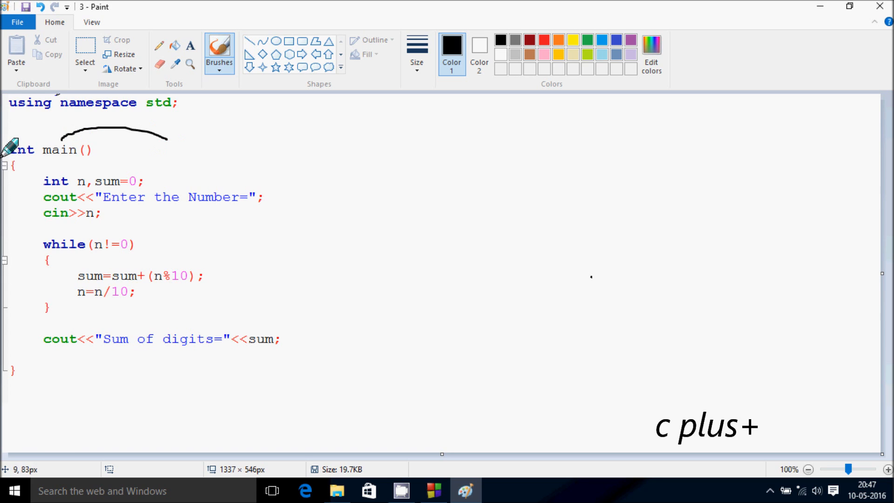
drag(9, 145, 22, 192)
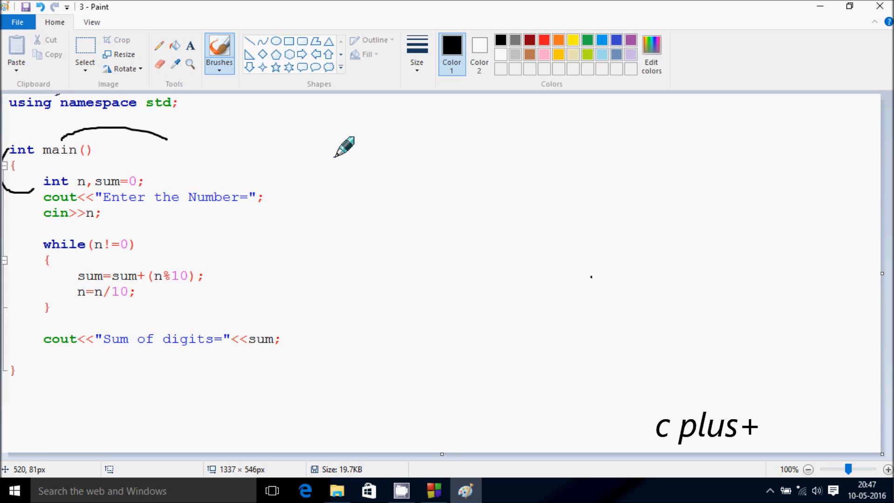
drag(386, 123, 414, 149)
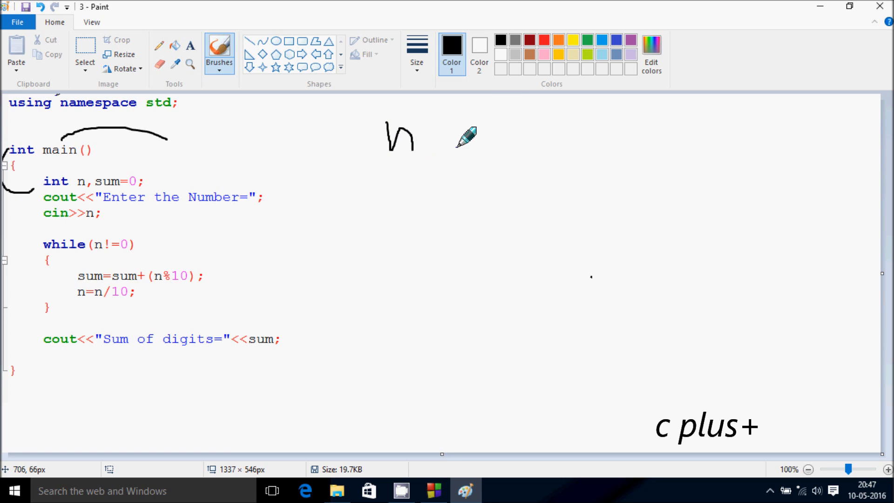
mouse_move(505, 123)
mouse_down()
mouse_move(496, 151)
mouse_move(553, 147)
mouse_move(518, 181)
mouse_up()
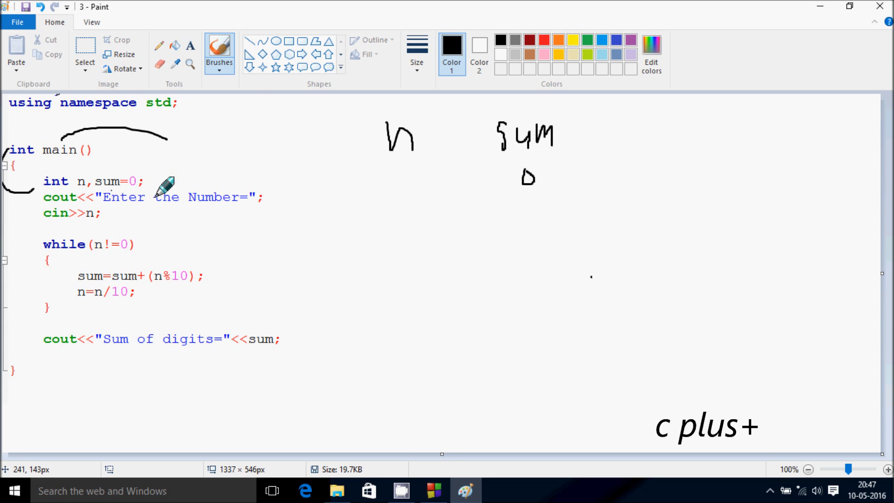
Underline sum=0, mark cin>>n, bracket the while loop, and write 325 under n and 0 below the code.
drag(110, 187, 231, 188)
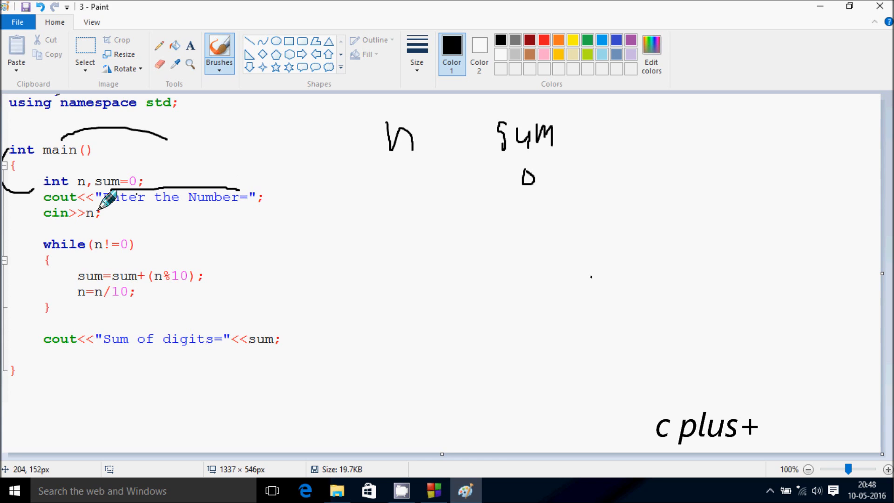
drag(110, 199, 103, 226)
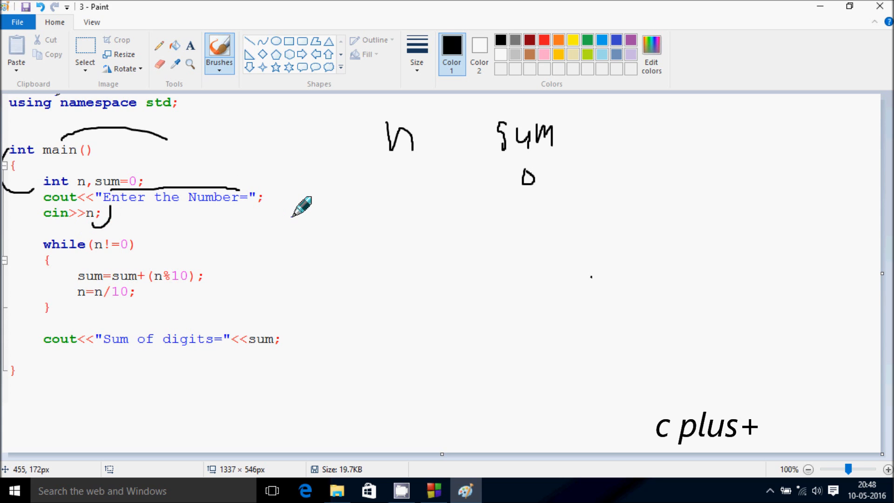
mouse_move(369, 175)
mouse_down()
mouse_move(362, 198)
mouse_move(370, 205)
mouse_move(423, 202)
mouse_up()
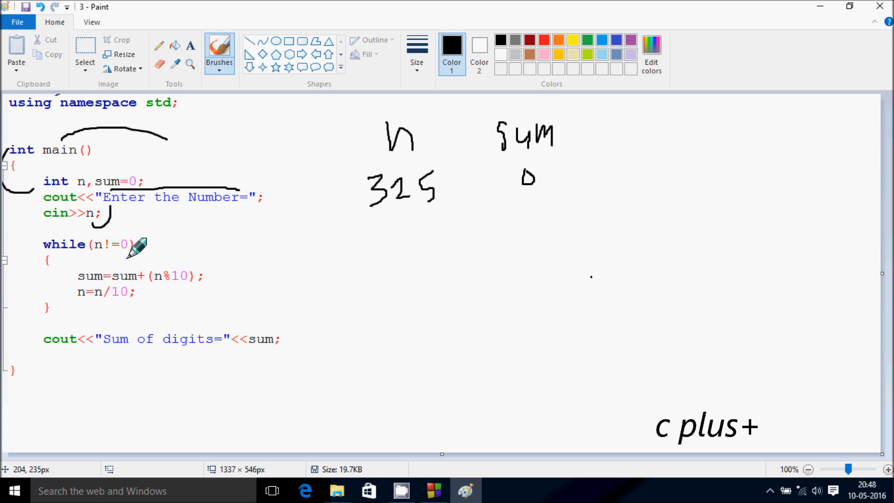
drag(33, 244, 57, 278)
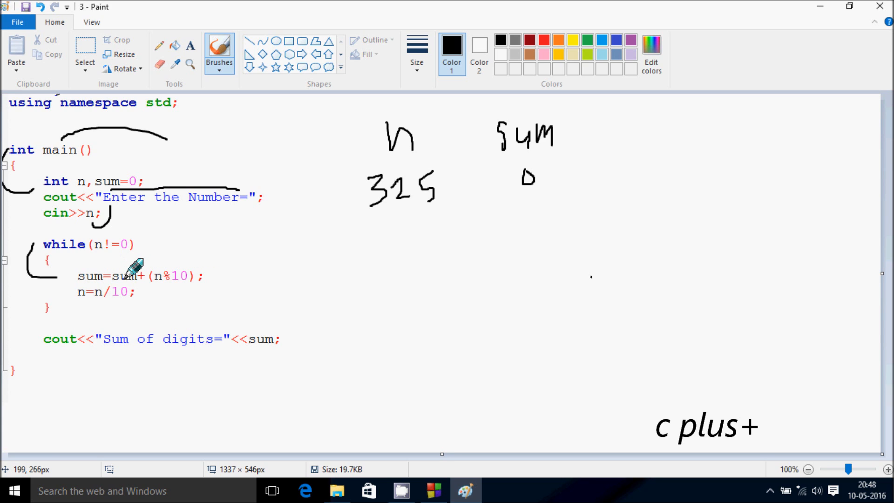
click(410, 263)
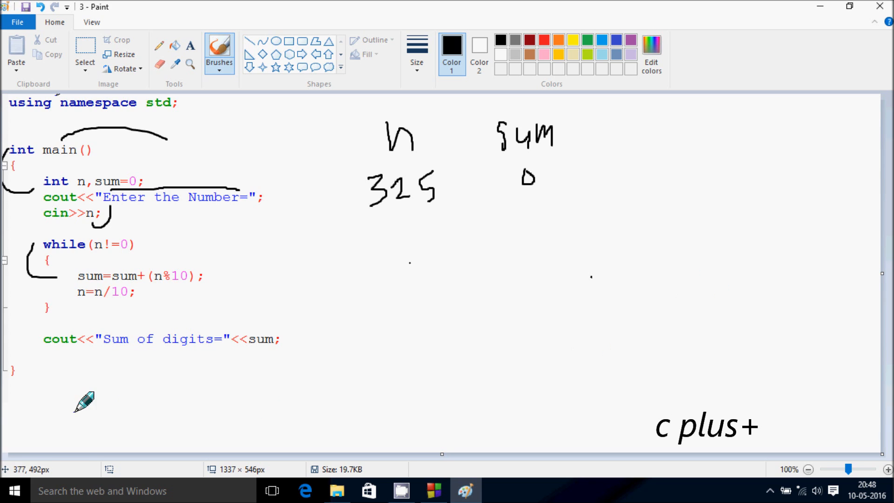
drag(93, 396, 122, 403)
Handwrite '0+325 % 10' under the code with a bar over 325 % 10 and result 5 above it.
mouse_move(116, 396)
mouse_down()
mouse_move(116, 410)
mouse_move(176, 405)
mouse_up()
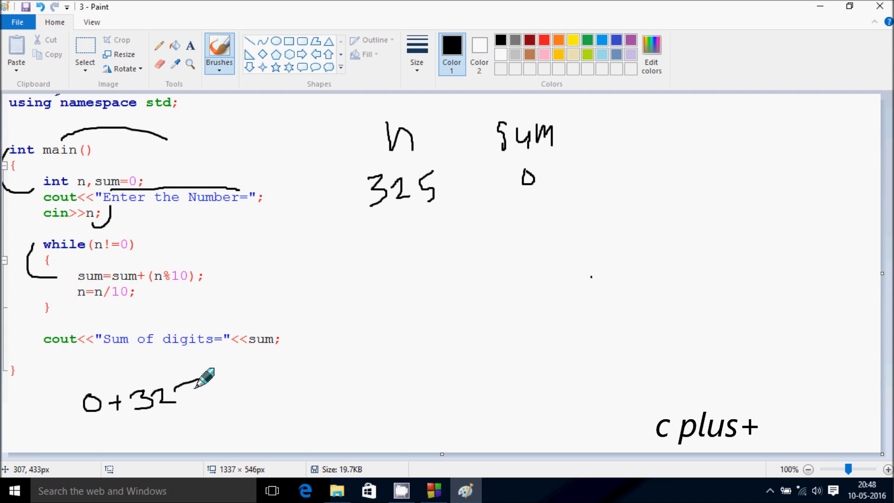
mouse_move(205, 379)
mouse_down()
mouse_move(173, 401)
mouse_move(183, 405)
mouse_up()
mouse_move(234, 384)
mouse_down()
mouse_move(224, 402)
mouse_move(219, 388)
mouse_move(228, 403)
mouse_move(246, 405)
mouse_move(258, 391)
mouse_up()
drag(144, 379, 254, 377)
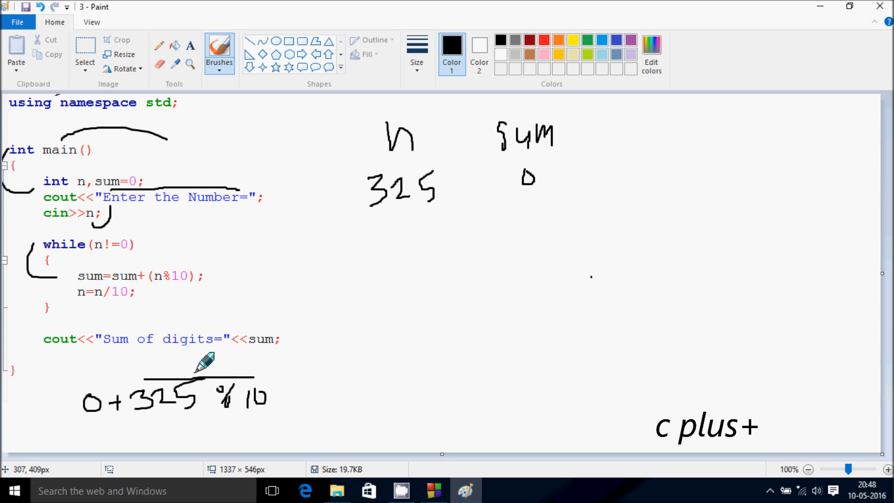
drag(213, 358, 204, 369)
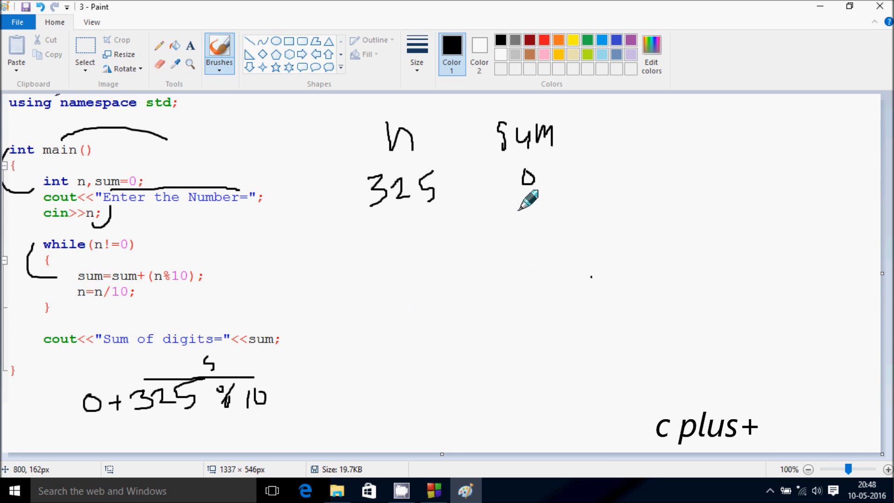
Record sum as 5 and n as 32 in the trace table, circle the loop body, and start '5+'.
drag(540, 200, 524, 228)
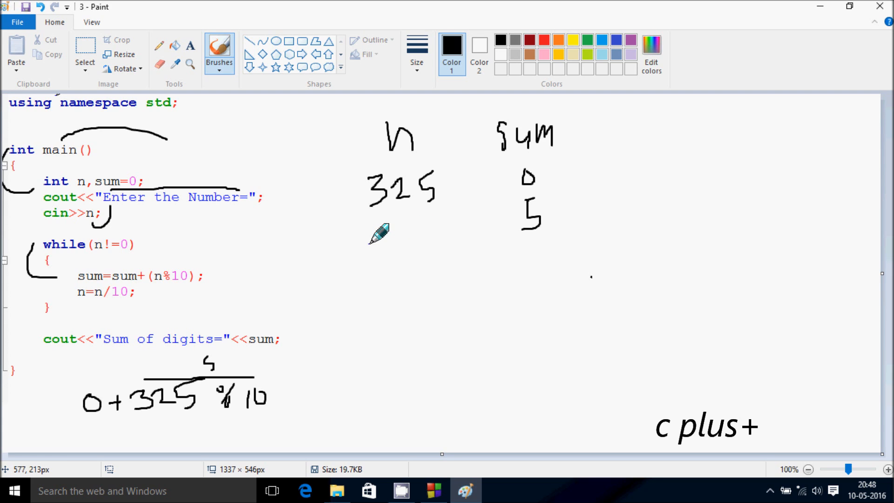
mouse_move(373, 231)
mouse_down()
mouse_move(388, 243)
mouse_move(425, 235)
mouse_up()
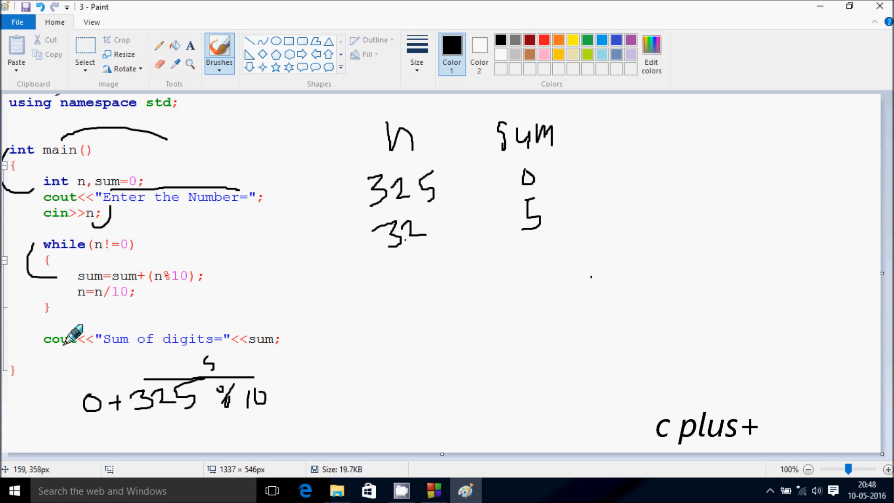
drag(121, 300, 134, 236)
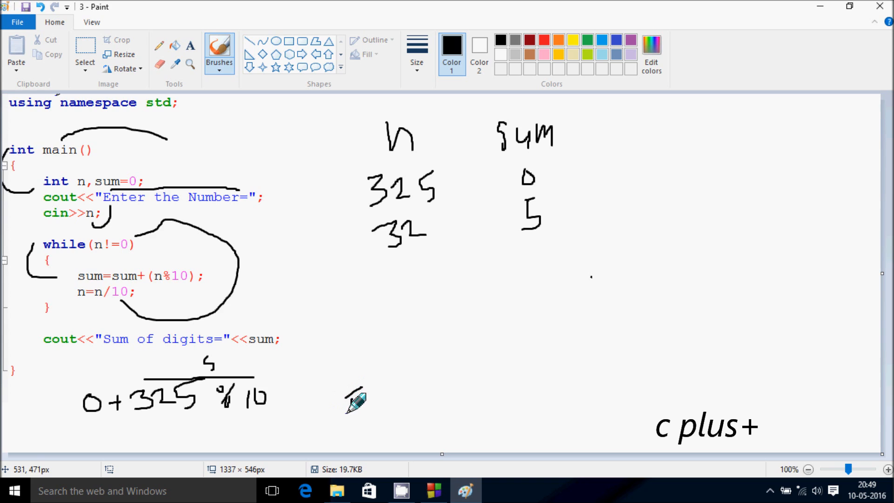
mouse_move(360, 389)
mouse_down()
mouse_move(349, 417)
mouse_move(386, 404)
mouse_up()
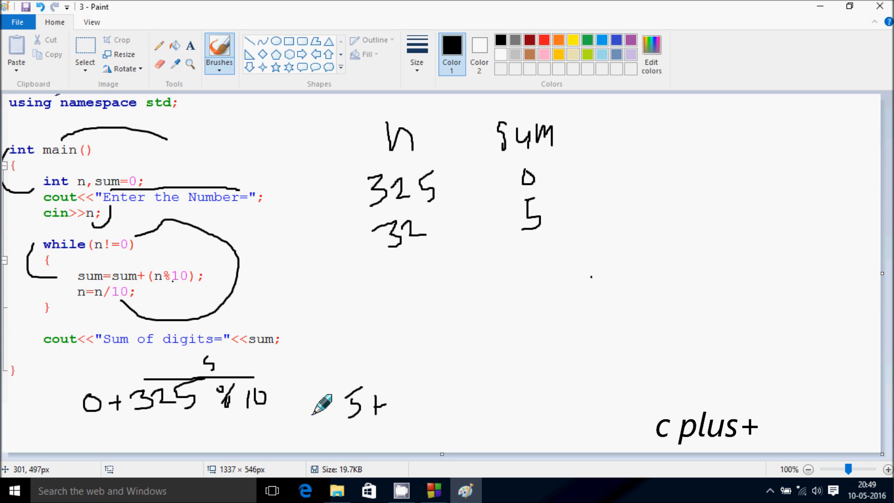
Write '5+32%10' with a bar over 32%10, remainder 2 above it, linked back to the 5+.
mouse_move(395, 394)
mouse_down()
mouse_move(408, 405)
mouse_move(397, 417)
mouse_move(428, 402)
mouse_move(430, 418)
mouse_up()
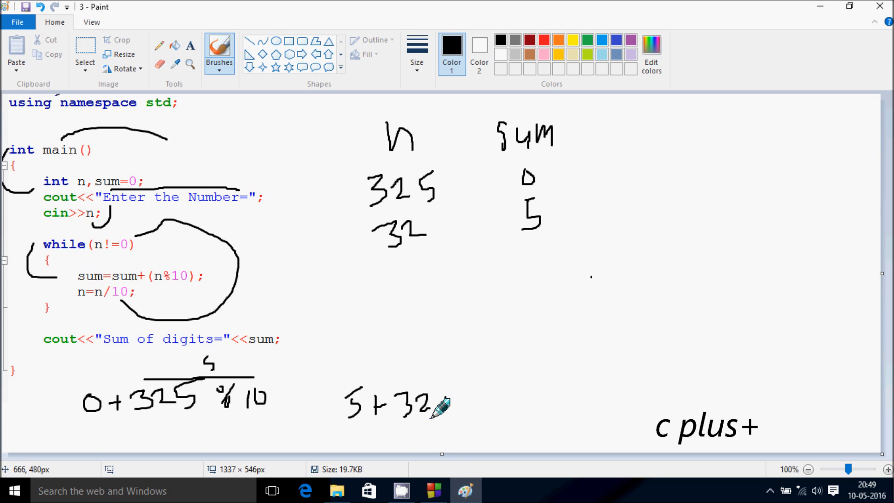
mouse_move(440, 401)
mouse_down()
mouse_move(443, 413)
mouse_move(462, 413)
mouse_move(473, 399)
mouse_up()
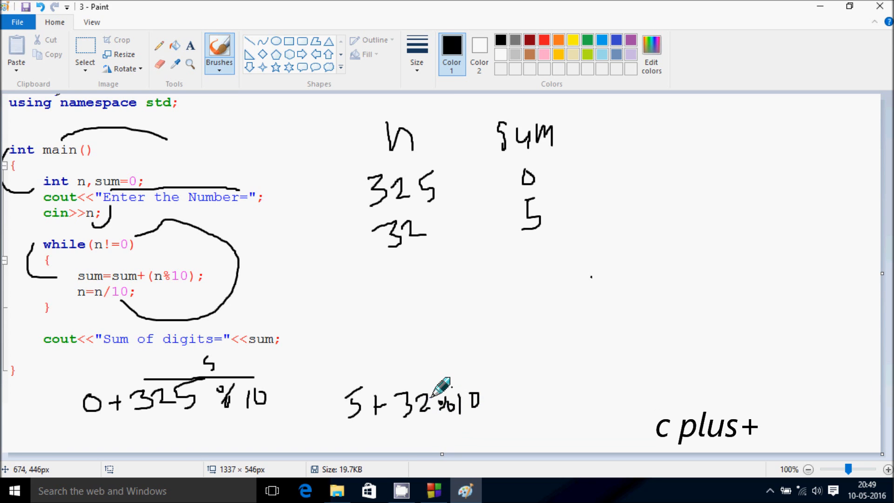
drag(409, 384, 477, 384)
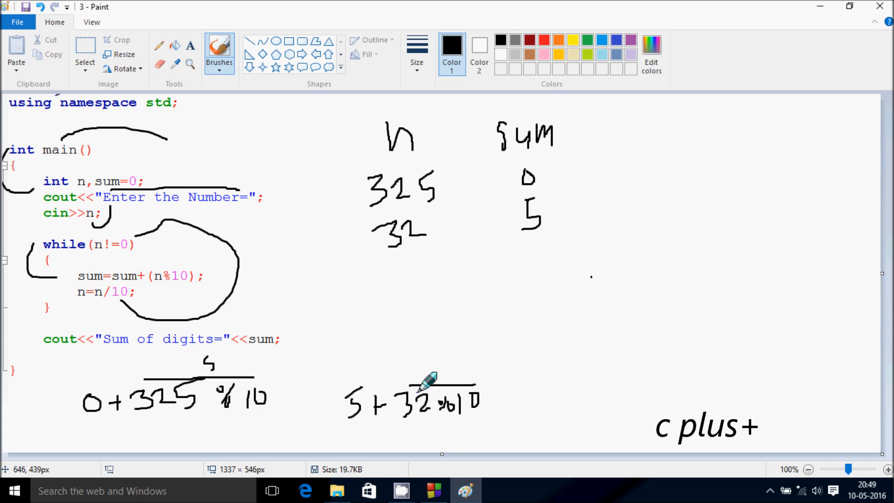
drag(428, 362, 435, 382)
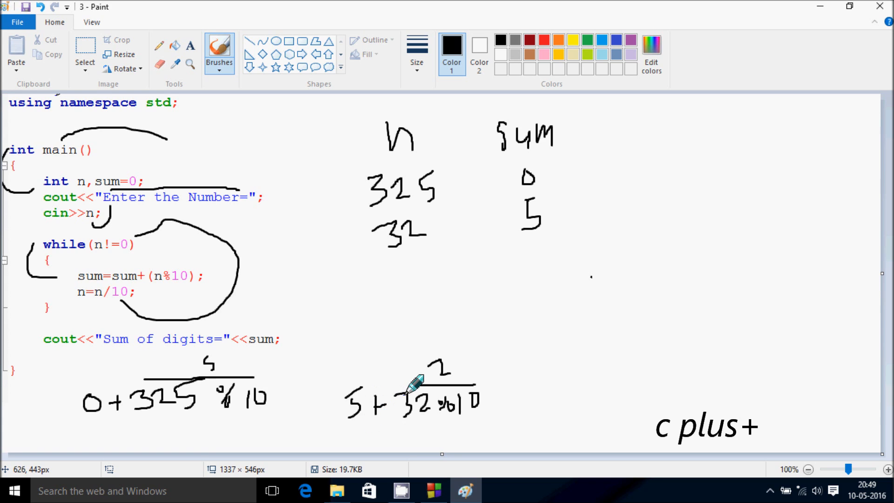
drag(412, 386, 374, 423)
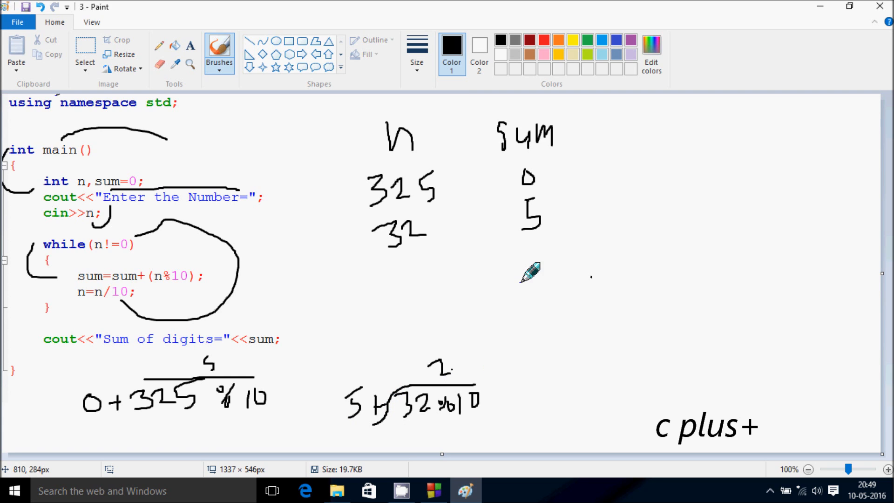
Record sum 7 and n 3 in the trace columns, then begin the next working '7 +'.
drag(525, 244, 528, 273)
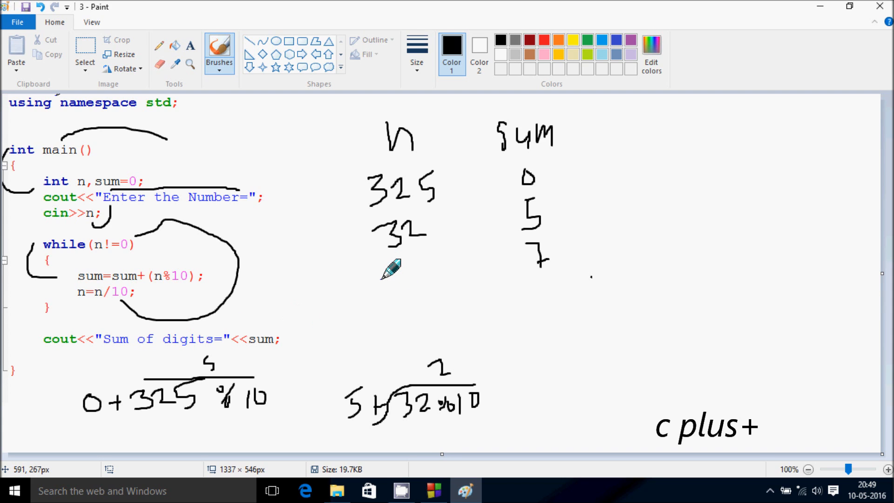
drag(387, 260, 392, 277)
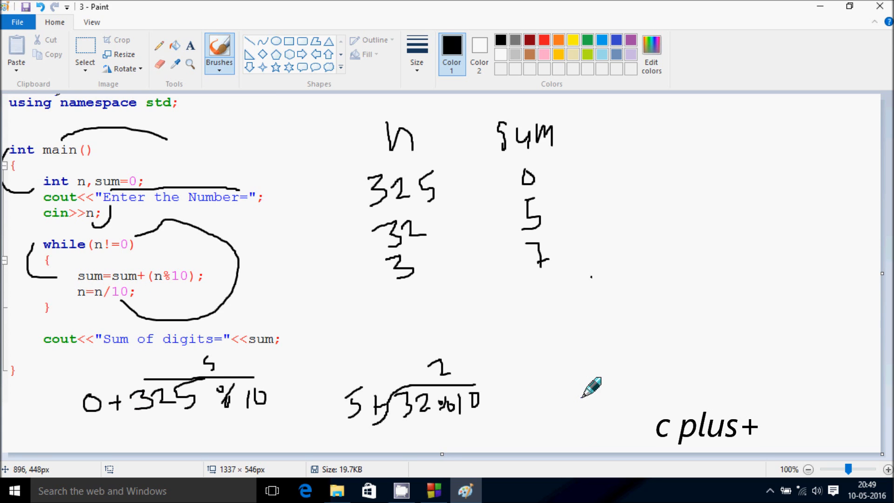
mouse_move(573, 376)
mouse_down()
mouse_move(594, 390)
mouse_move(602, 379)
mouse_move(629, 390)
mouse_up()
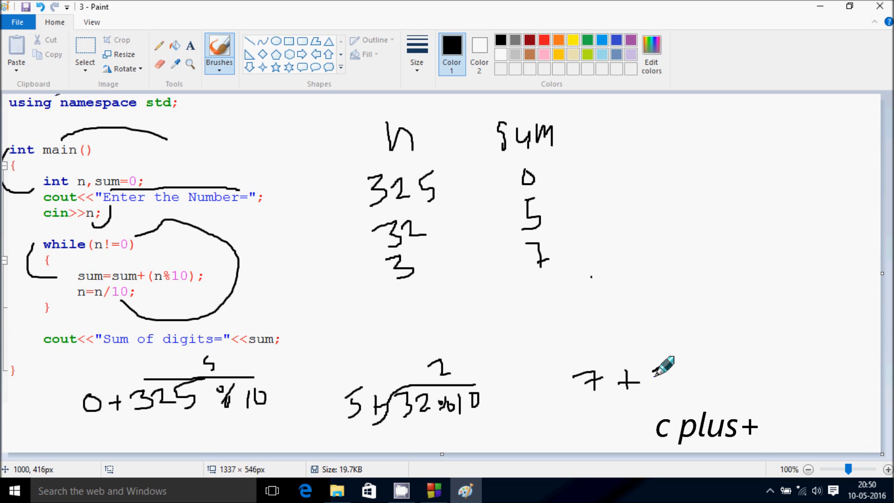
Write '7+3%10' with remainder 3 above it and the result '=10' beside the working.
drag(654, 369, 657, 391)
mouse_move(709, 368)
mouse_down()
mouse_move(690, 394)
mouse_move(692, 375)
mouse_move(712, 387)
mouse_move(727, 380)
mouse_up()
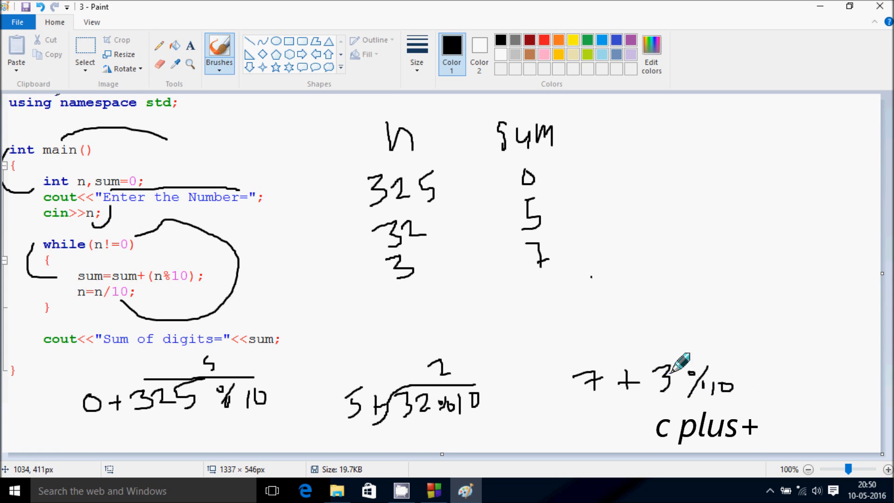
drag(657, 362, 711, 361)
mouse_move(672, 333)
mouse_down()
mouse_move(689, 338)
mouse_move(673, 343)
mouse_up()
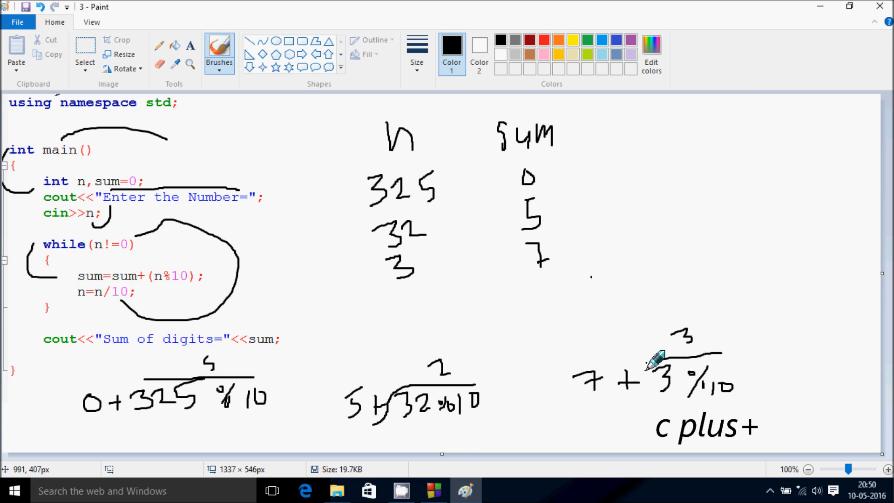
drag(655, 360, 618, 402)
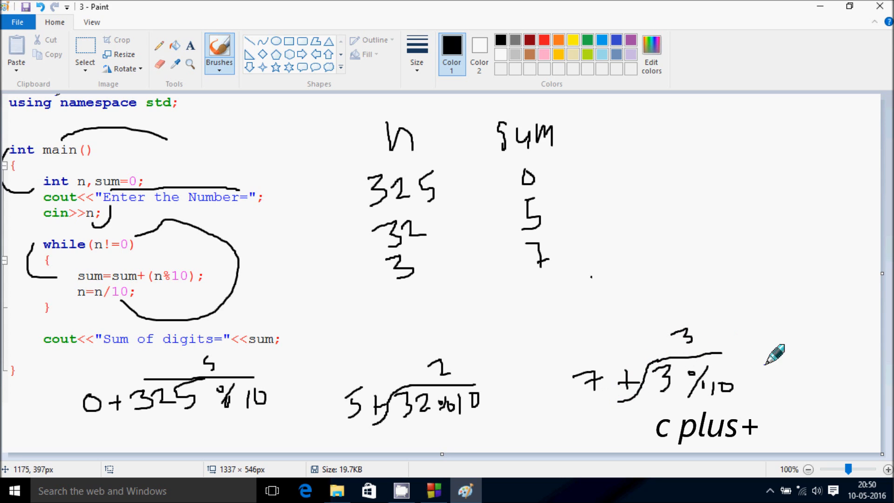
drag(755, 356, 779, 353)
mouse_move(756, 366)
mouse_down()
mouse_move(789, 358)
mouse_move(802, 341)
mouse_up()
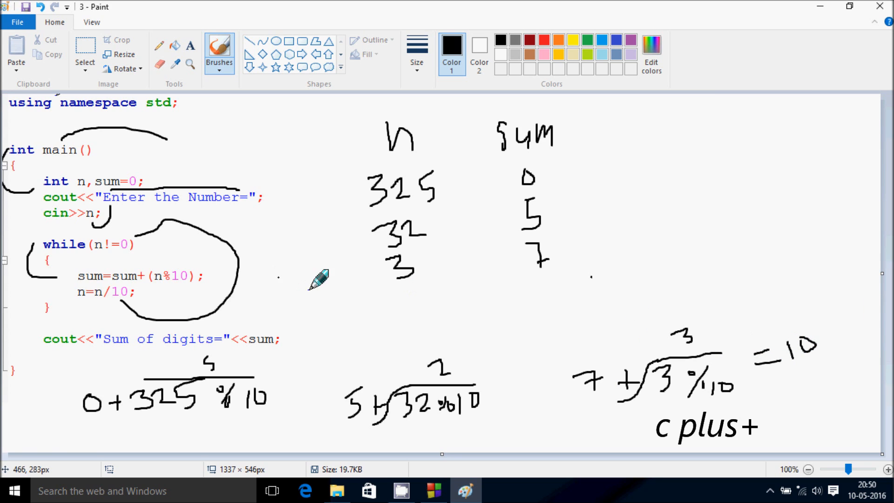
Write the division 3/10 = 0 and record n as 0 in the n column.
click(439, 346)
mouse_move(499, 352)
mouse_down()
mouse_move(516, 358)
mouse_move(501, 367)
mouse_move(532, 371)
mouse_up()
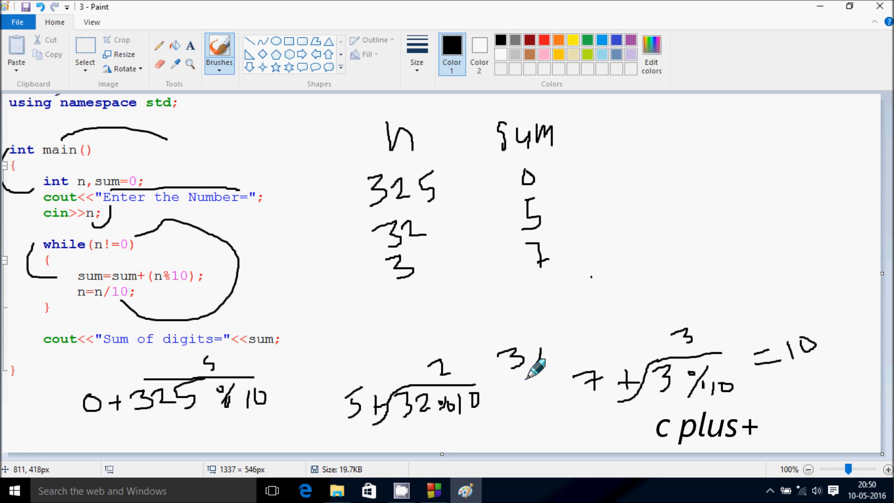
click(553, 364)
key(ctrl+z)
mouse_move(560, 275)
mouse_down()
mouse_move(563, 296)
mouse_move(571, 287)
mouse_up()
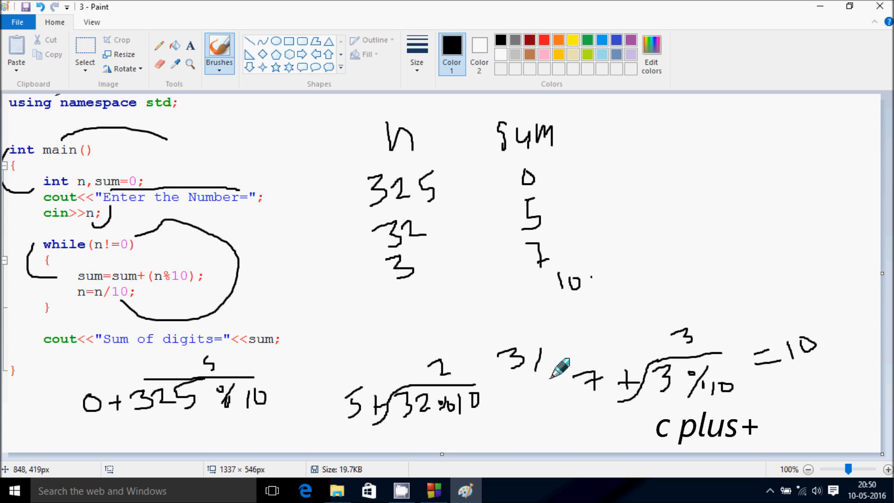
mouse_move(552, 351)
mouse_down()
mouse_move(571, 364)
mouse_move(607, 337)
mouse_up()
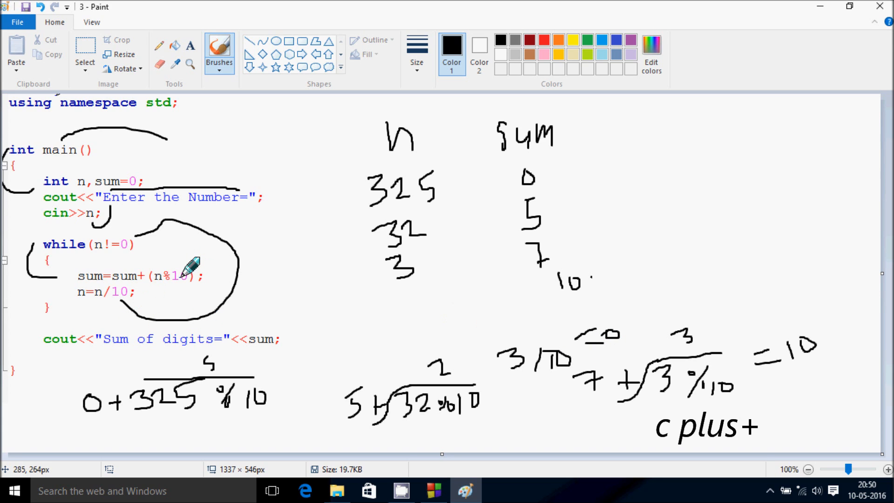
drag(396, 292, 410, 301)
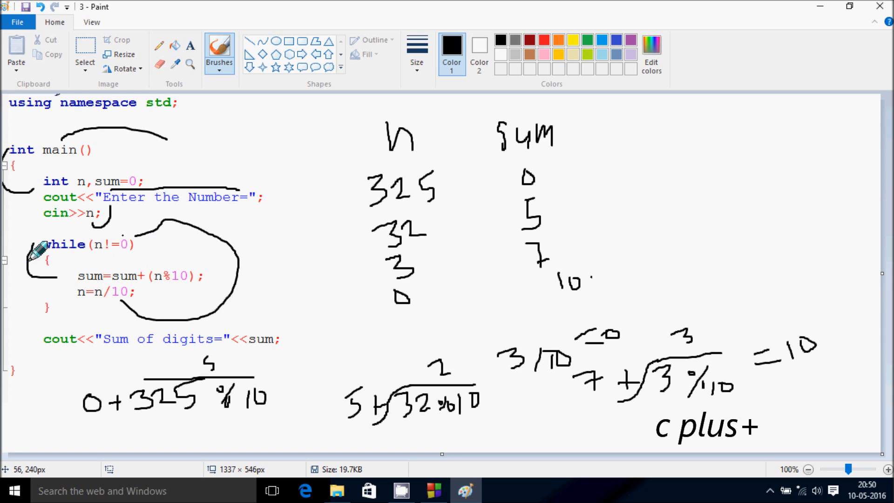
Extend the loop bracket to the cout line, underline 'Sum of digits', tick sum, and rule off the trace table.
drag(29, 253, 20, 342)
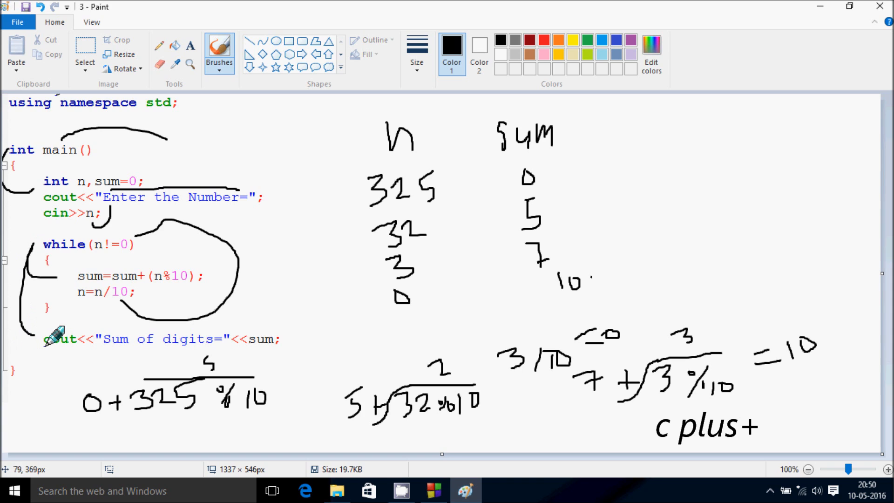
drag(103, 332, 209, 333)
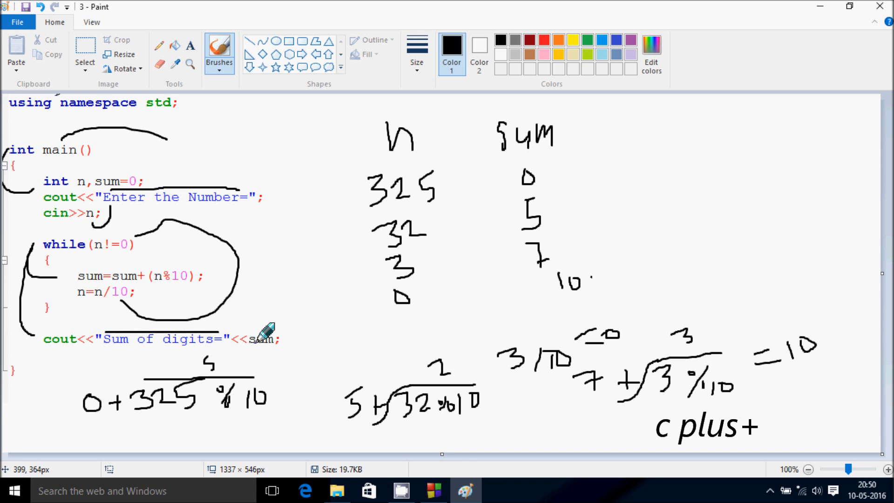
drag(266, 332, 272, 322)
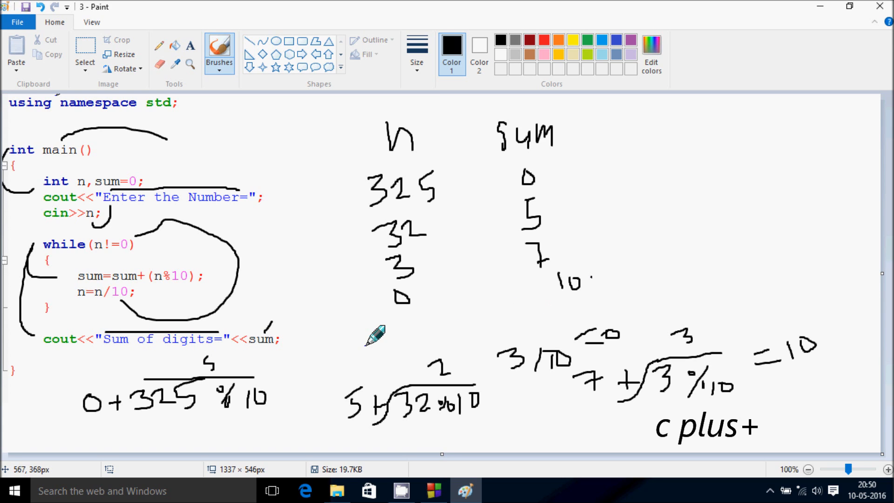
drag(374, 334, 681, 295)
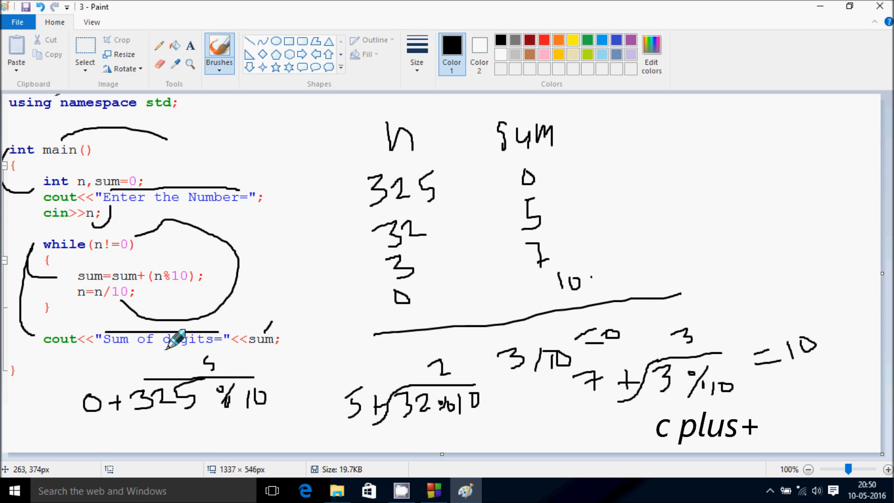